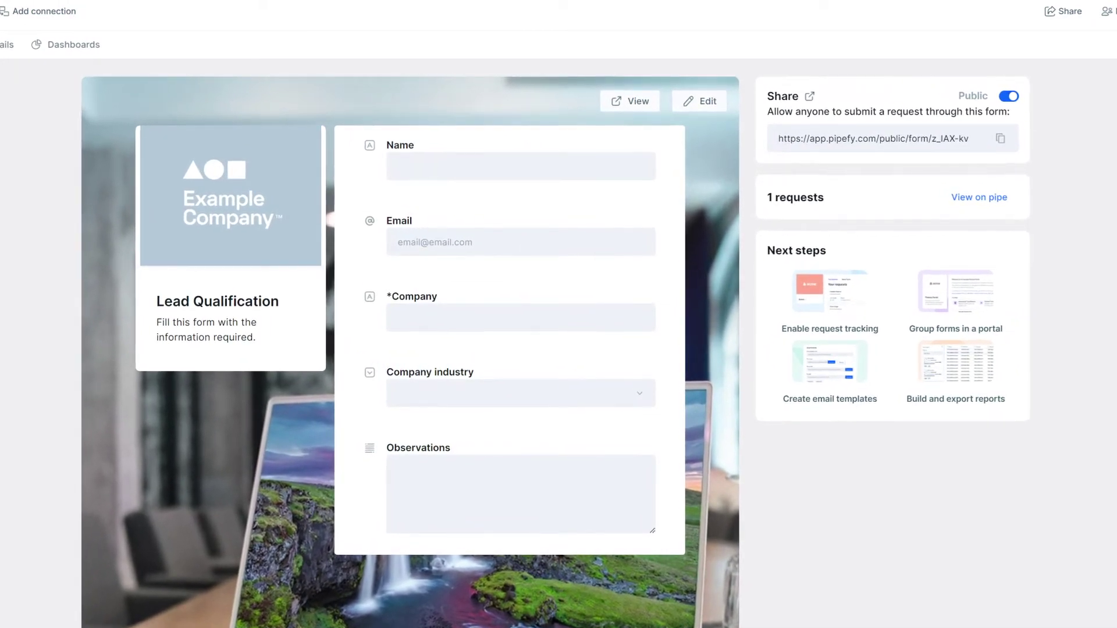
- Open the Lead Qualification CRM start form in the form builder via Edit
click(702, 101)
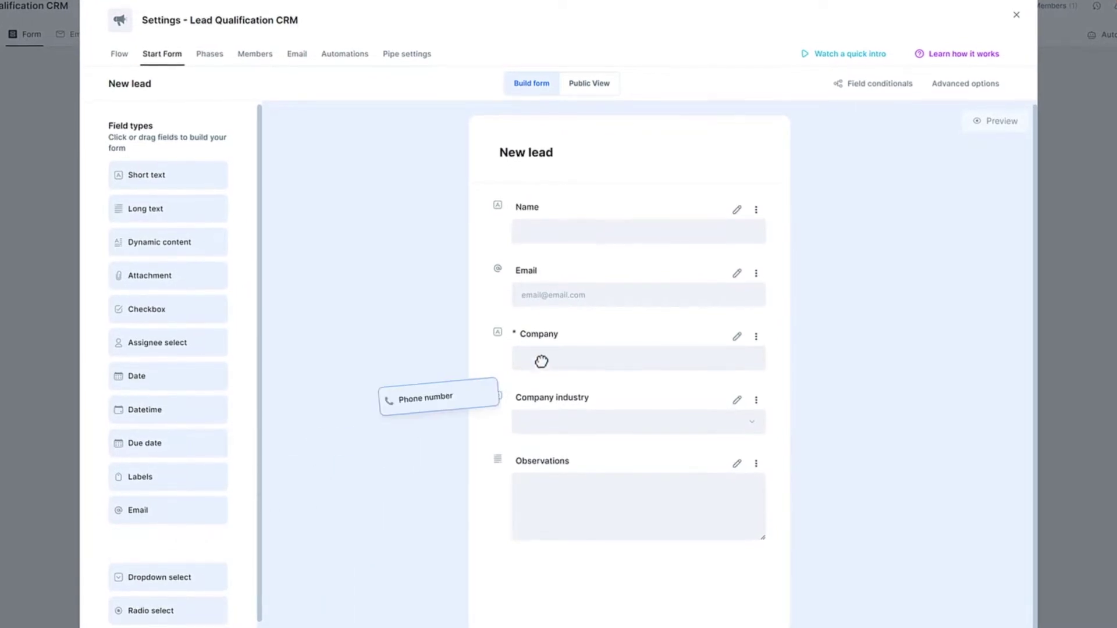
- Add a Phone number field between Email and Company and save it
drag(542, 361, 605, 276)
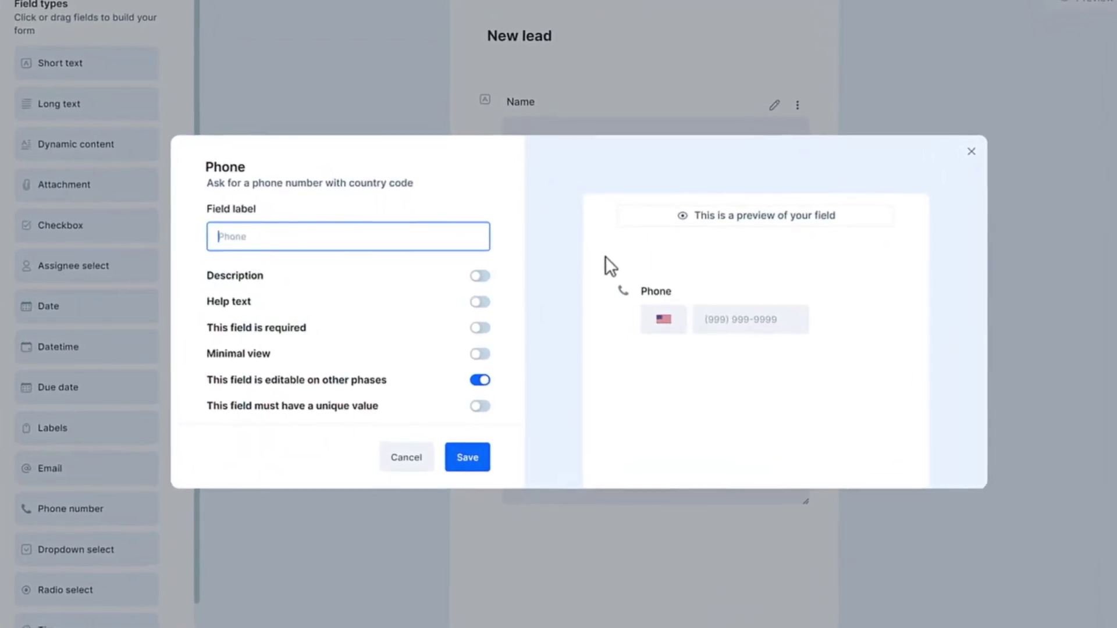
click(472, 451)
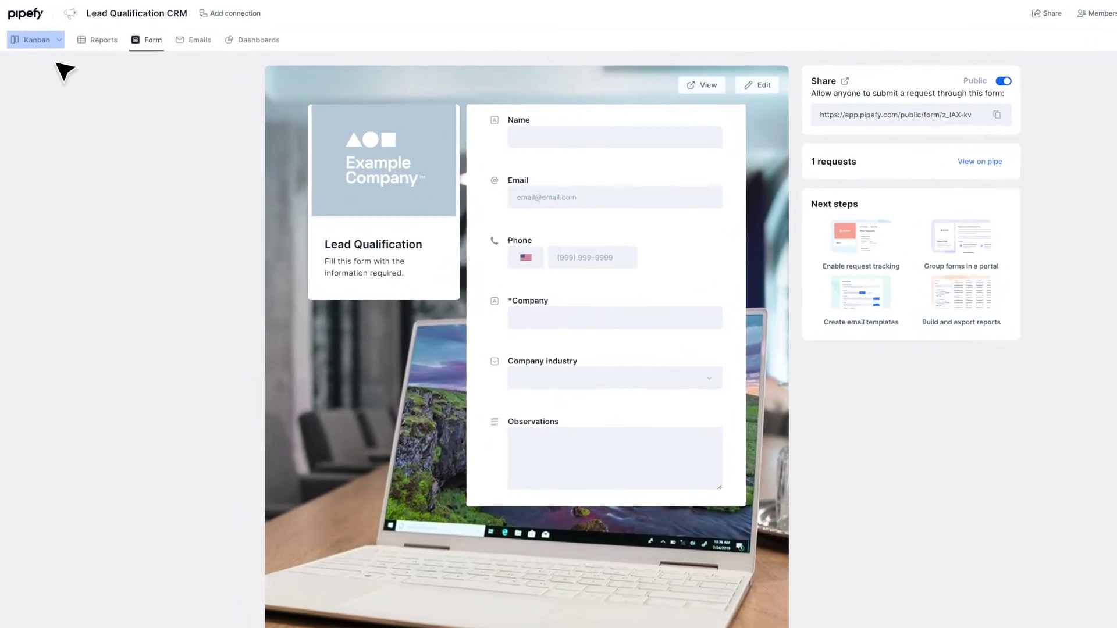
- From the Kanban board, submit a new Layla Inc lead with phone and Financial Services industry
click(40, 42)
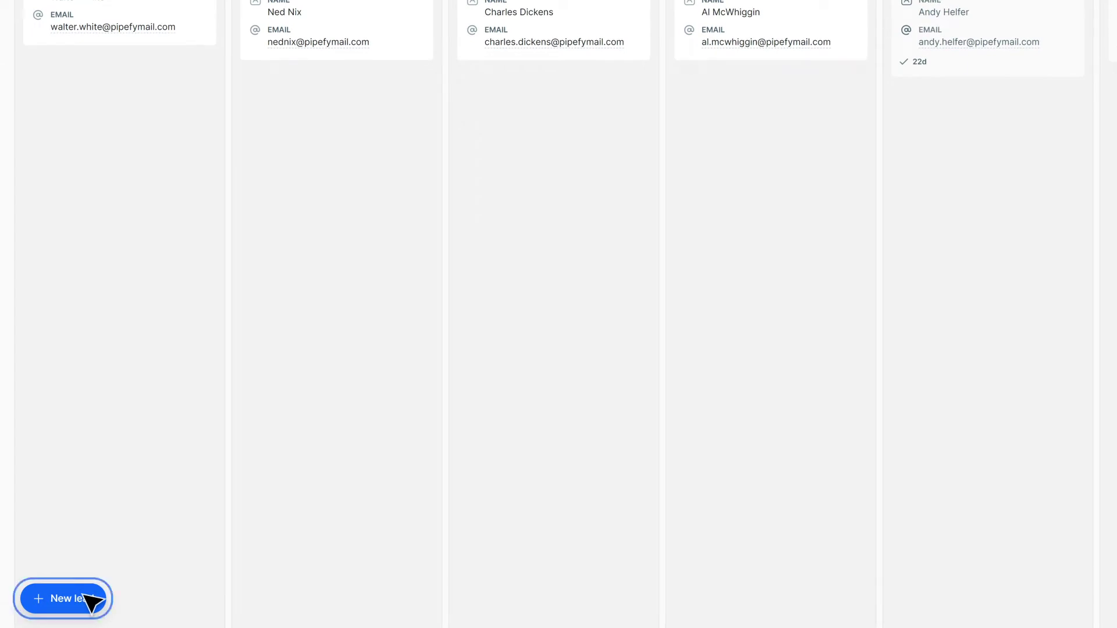
click(62, 598)
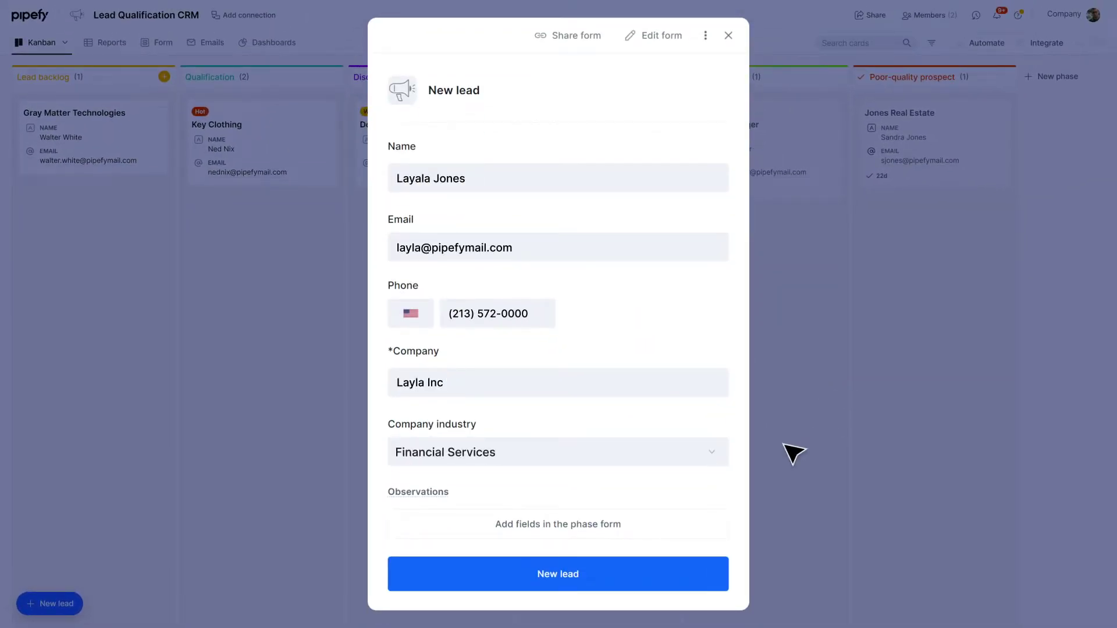
click(569, 574)
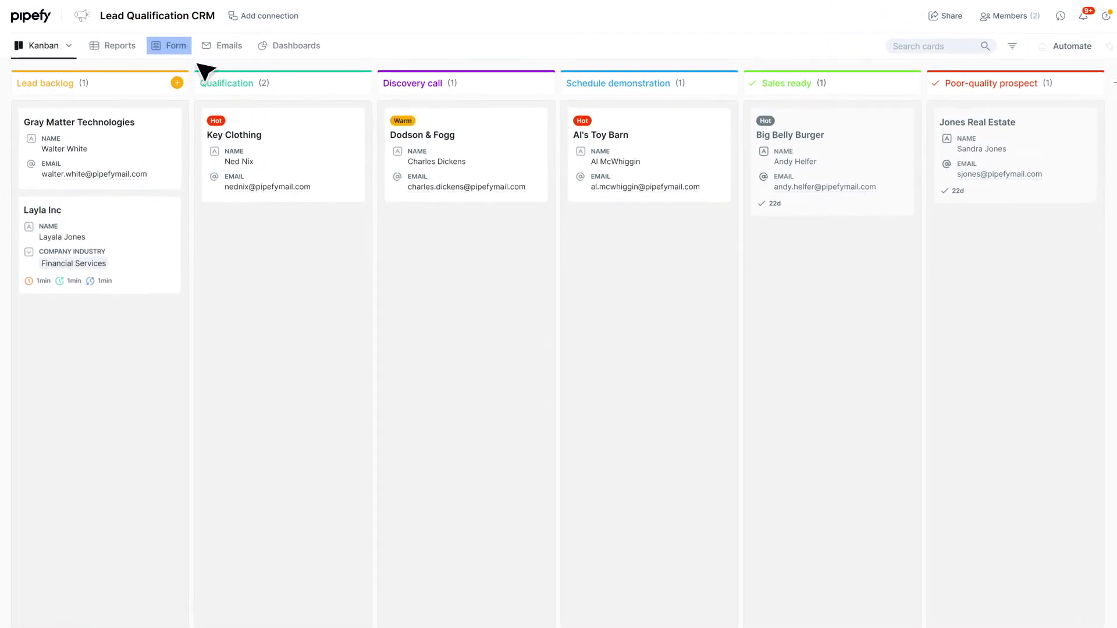
click(182, 46)
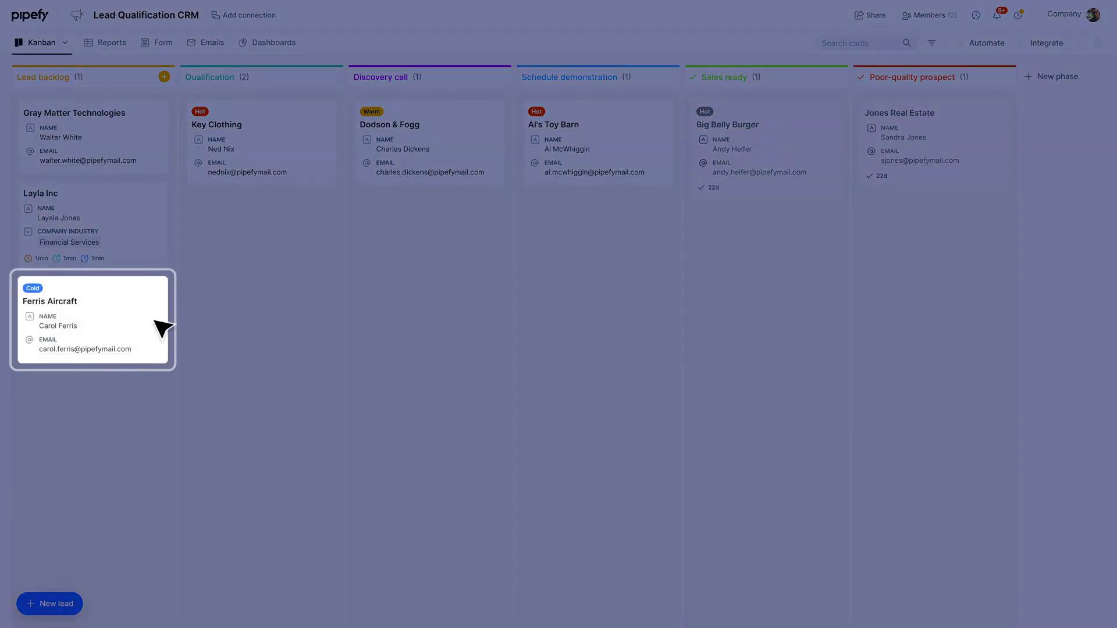
- Open the Ferris Aircraft card to check its Name, Email, Company, Industry and Phone
click(163, 328)
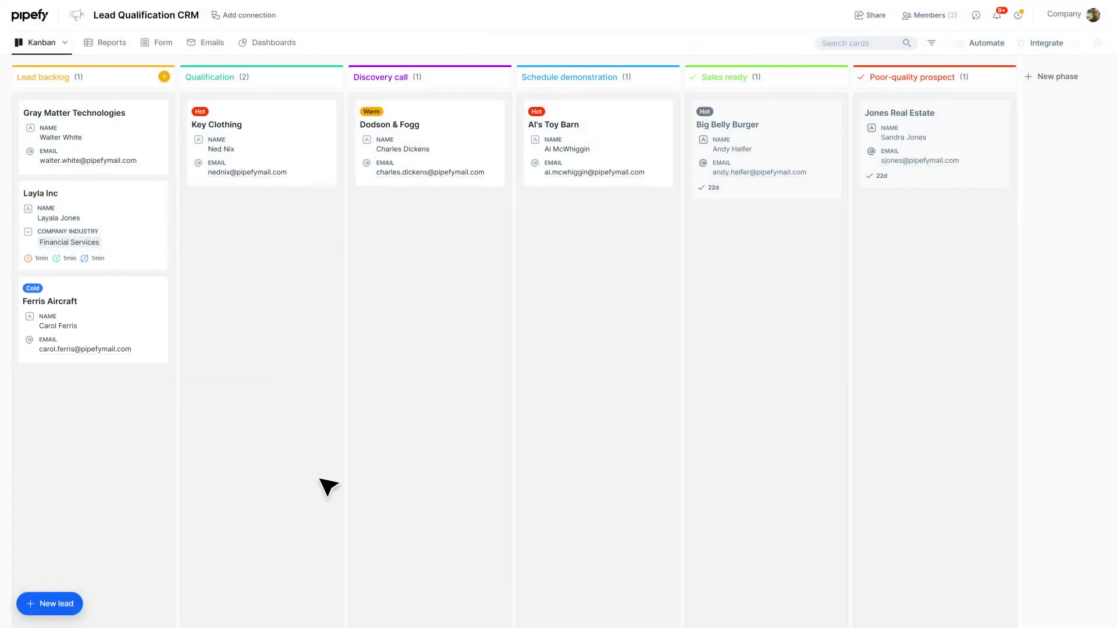
- Review the new lead form's field conditionals, then bring up the email-to-card settings
click(99, 595)
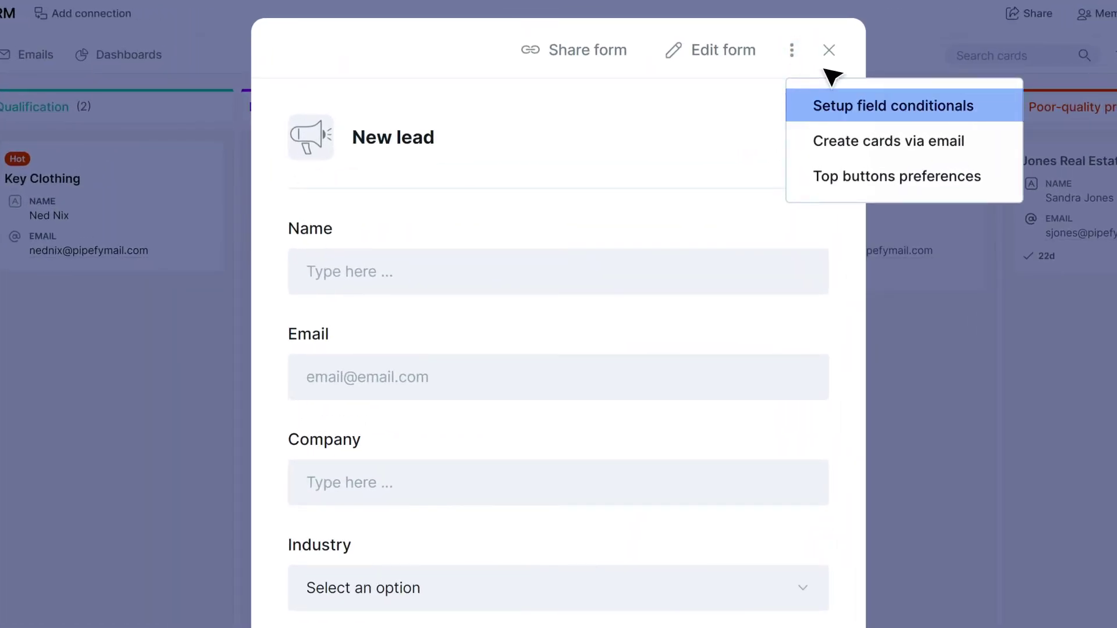
click(981, 115)
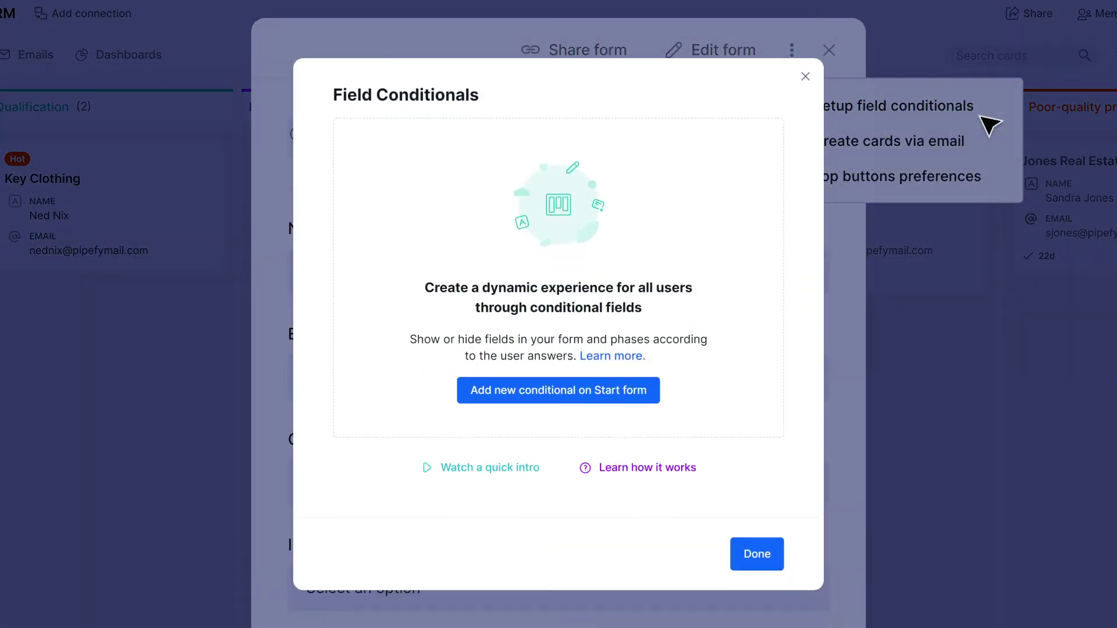
click(651, 390)
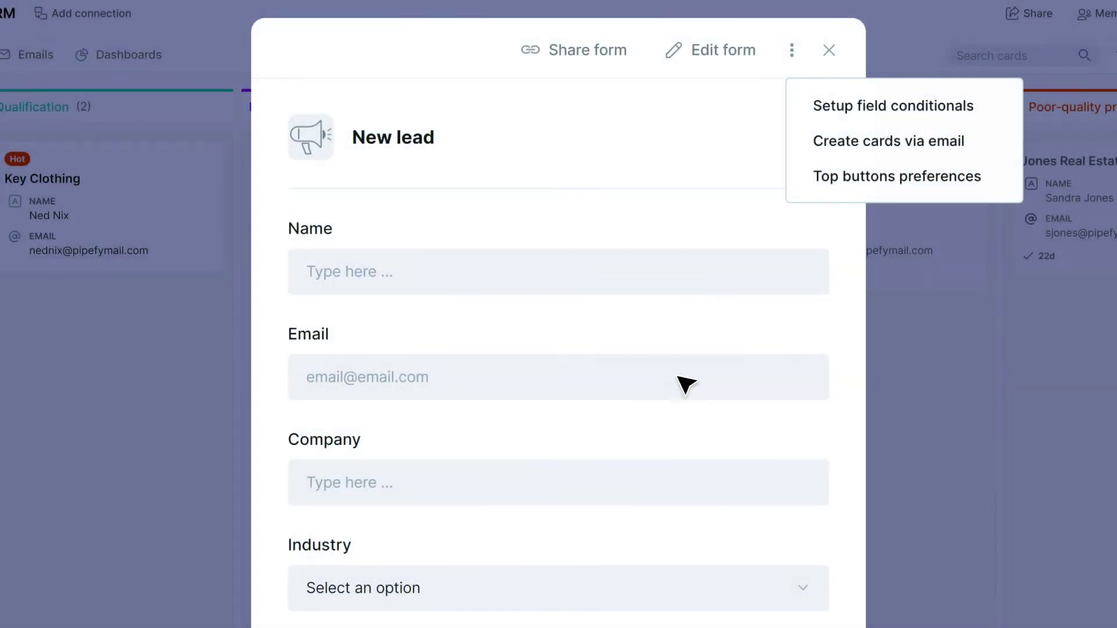
click(996, 149)
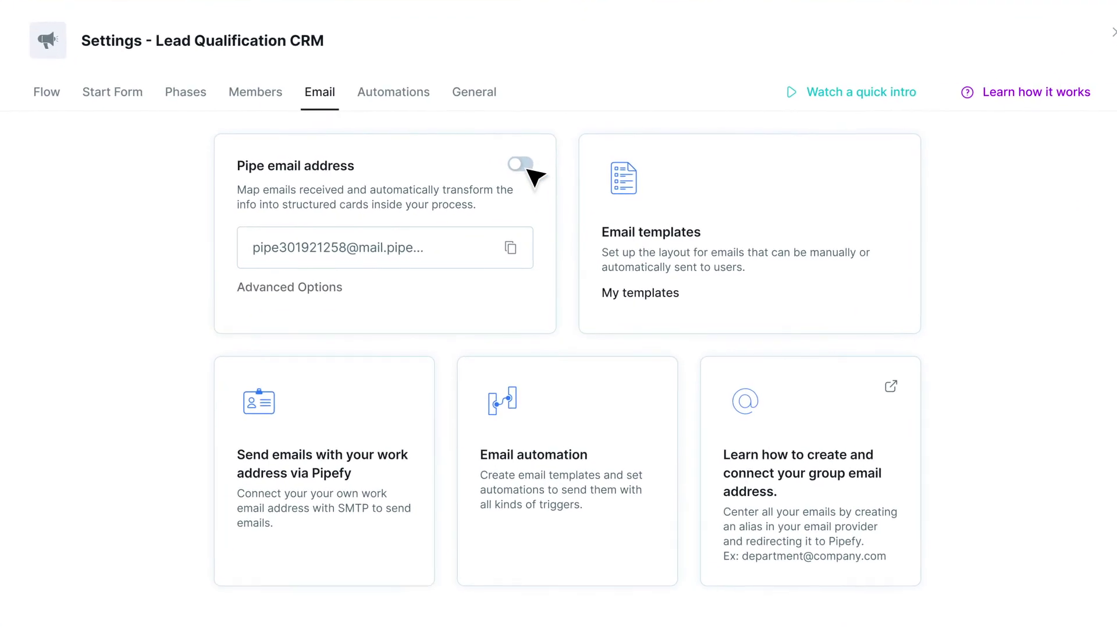
- Switch on the pipe email address and show its Advanced Options field mapping
click(527, 170)
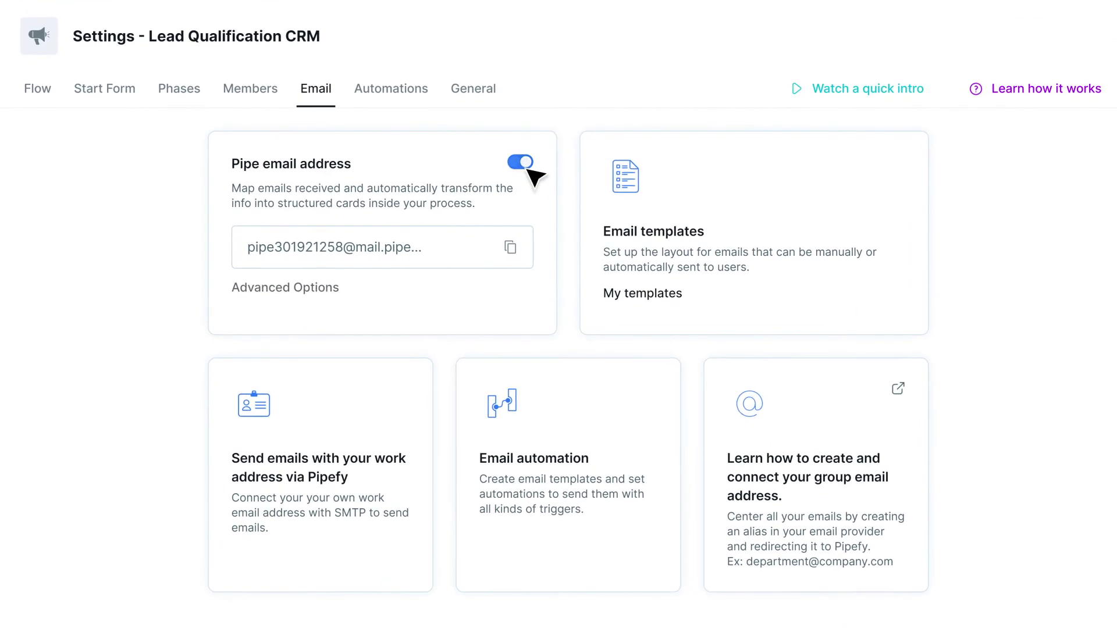
click(332, 297)
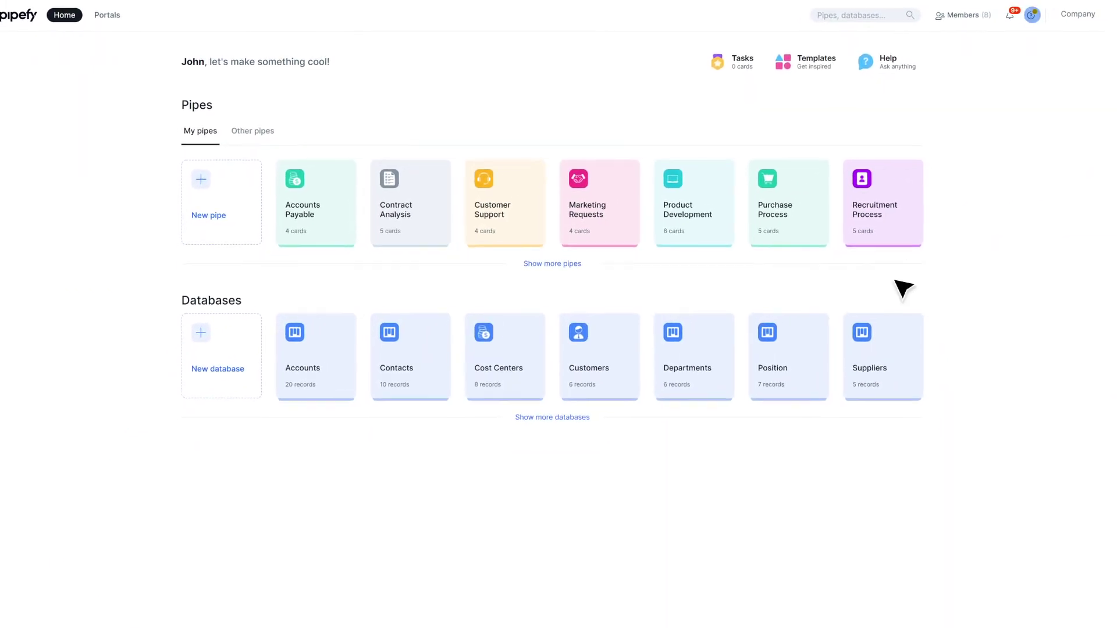
- Show the Support and Education dropdown from the top-right help icon
click(1008, 23)
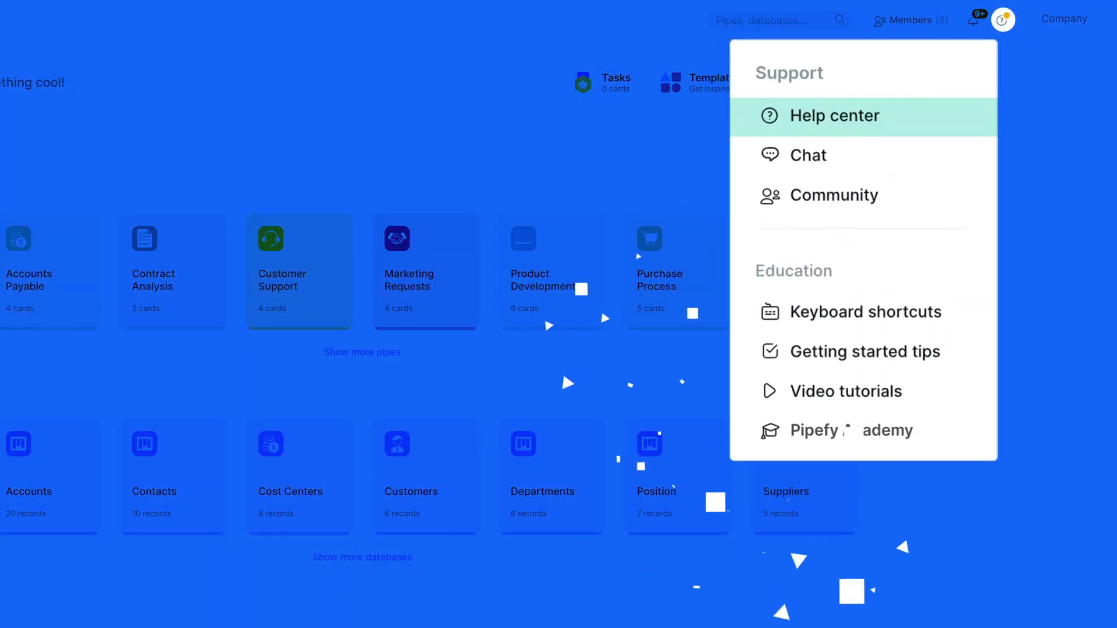